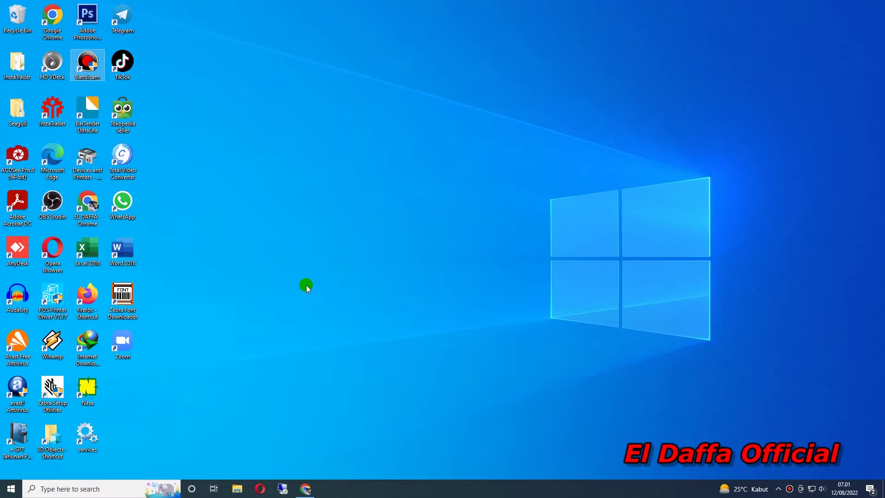
# Switch to Chrome, open seller-id.tiktok.com and dismiss the satisfaction survey on the Seller Center homepage
pyautogui.click(305, 488)
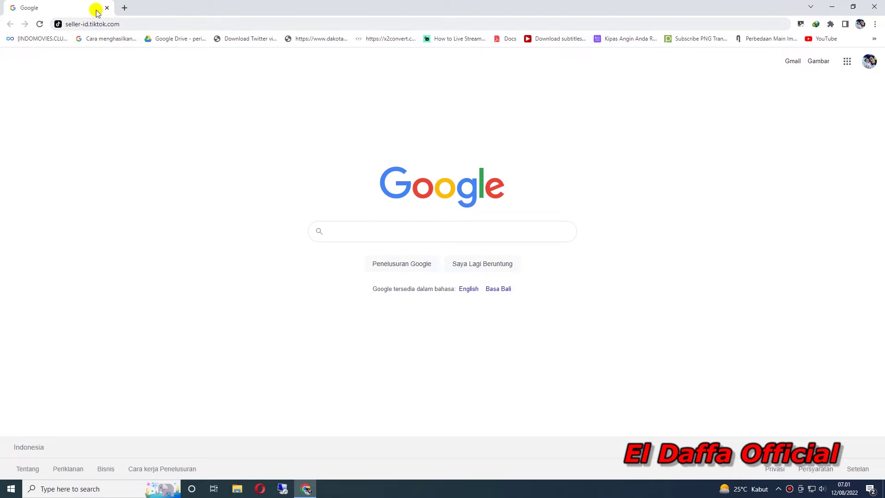
pyautogui.click(125, 24)
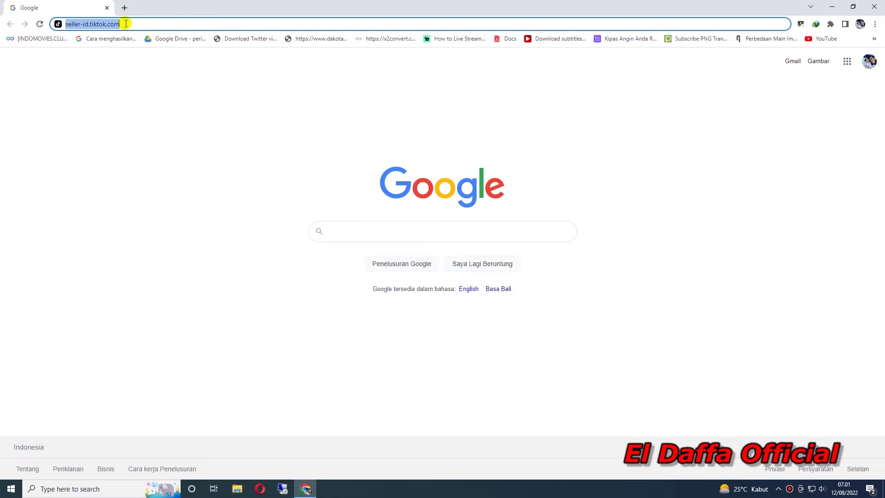
pyautogui.press('Return')
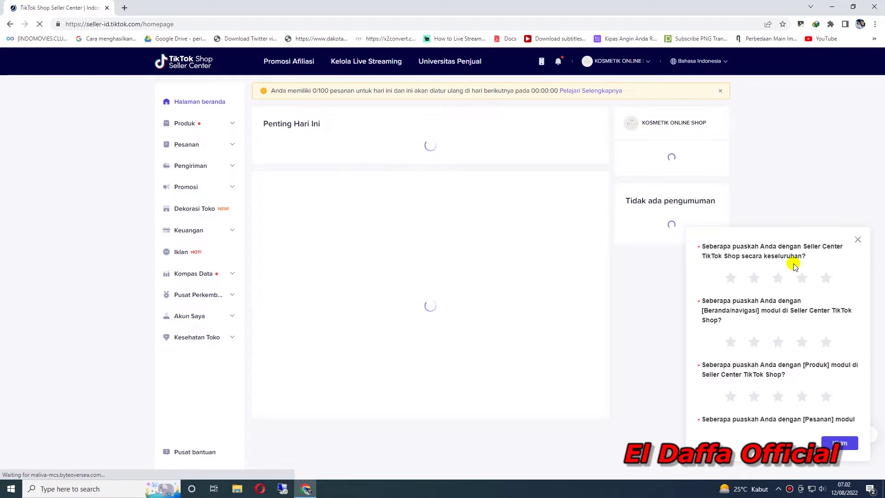
pyautogui.click(858, 240)
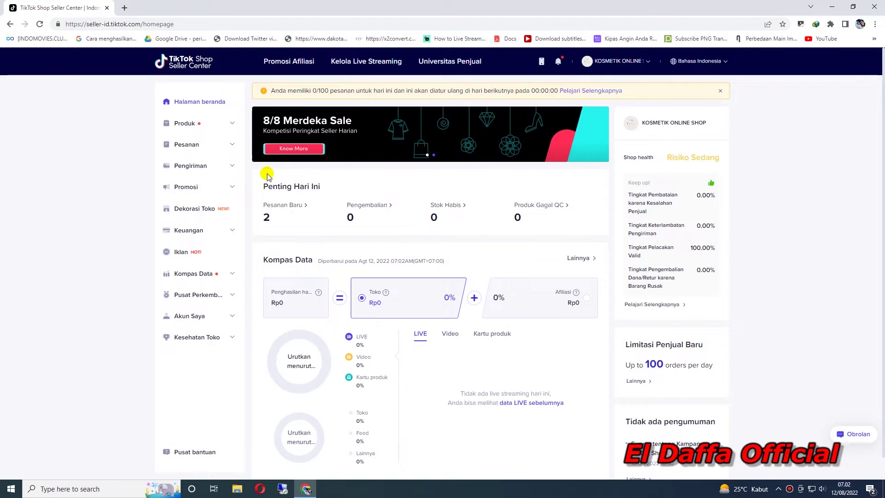
# Open the new orders awaiting processing, dismiss the feedback survey and review the listed orders
pyautogui.click(277, 211)
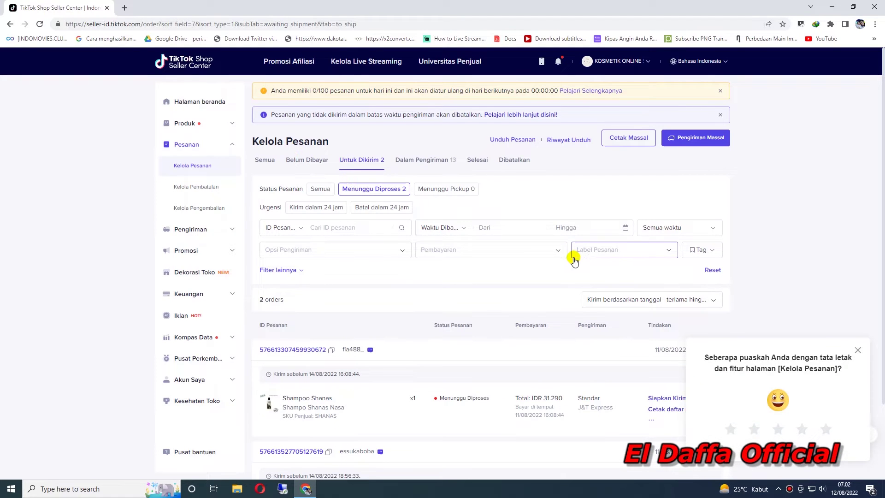
pyautogui.scroll(-1, 576, 254)
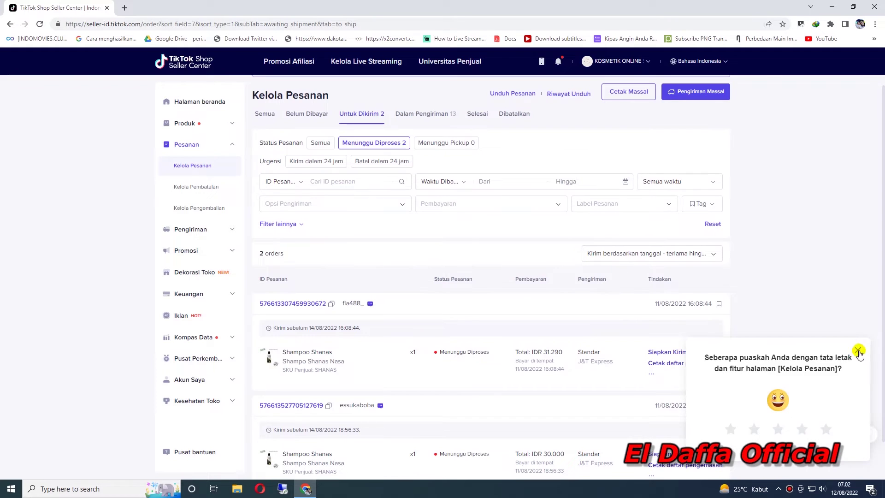
pyautogui.click(856, 349)
pyautogui.scroll(-1, 478, 247)
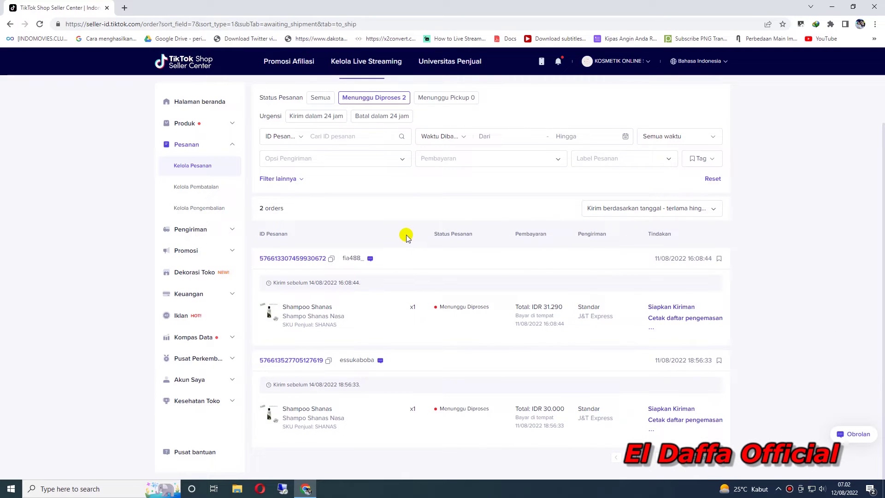
pyautogui.scroll(2, 406, 237)
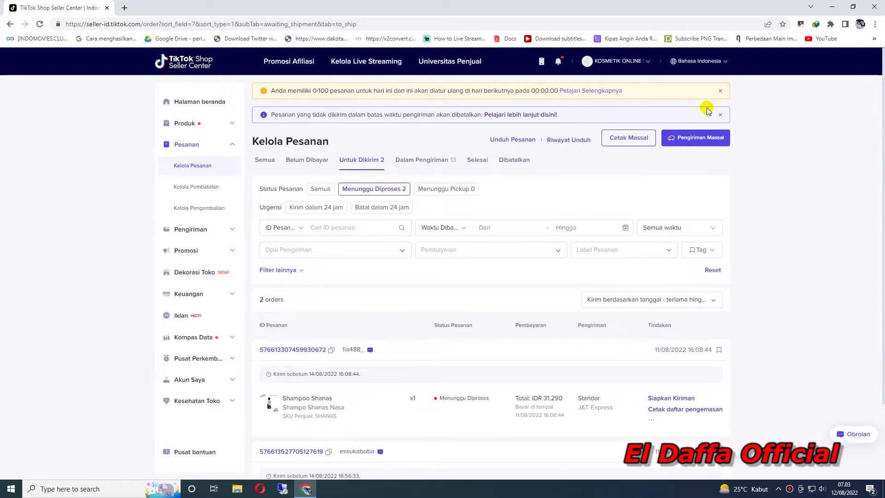
# Open the bulk shipping page (Pengiriman Massal) for the orders that are waiting to be processed
pyautogui.click(695, 138)
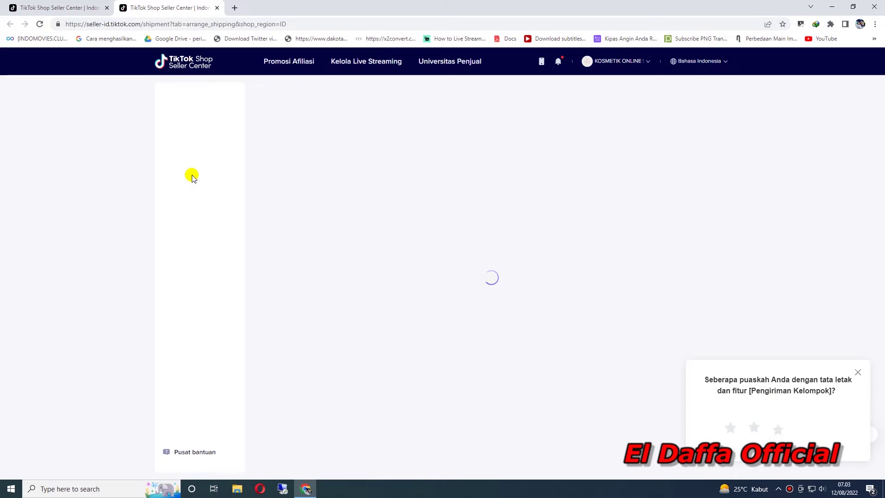
pyautogui.click(191, 175)
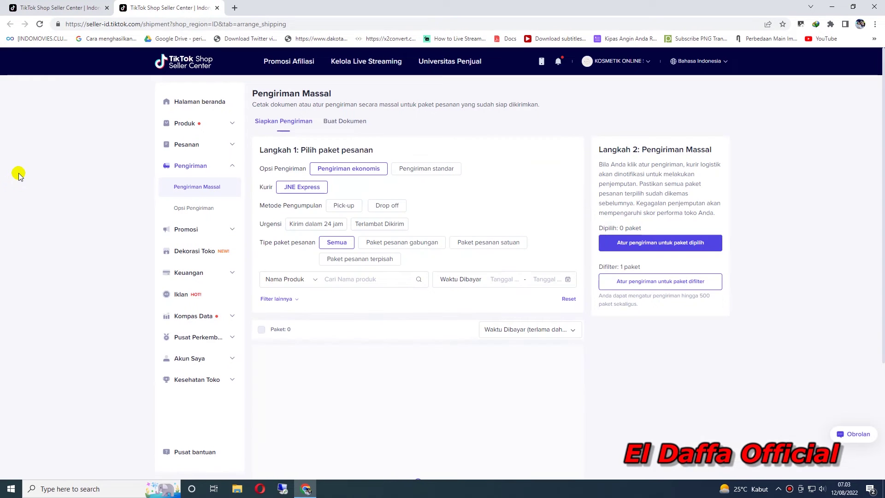
pyautogui.scroll(-1, 438, 307)
pyautogui.scroll(1, 439, 307)
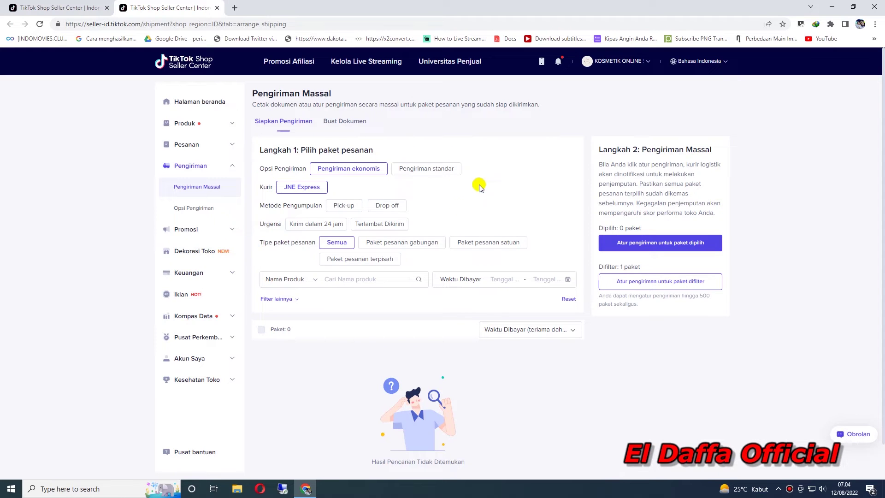
# Filter the packages by the Pengiriman standar shipping option and review the listed J&T Express packages
pyautogui.click(432, 169)
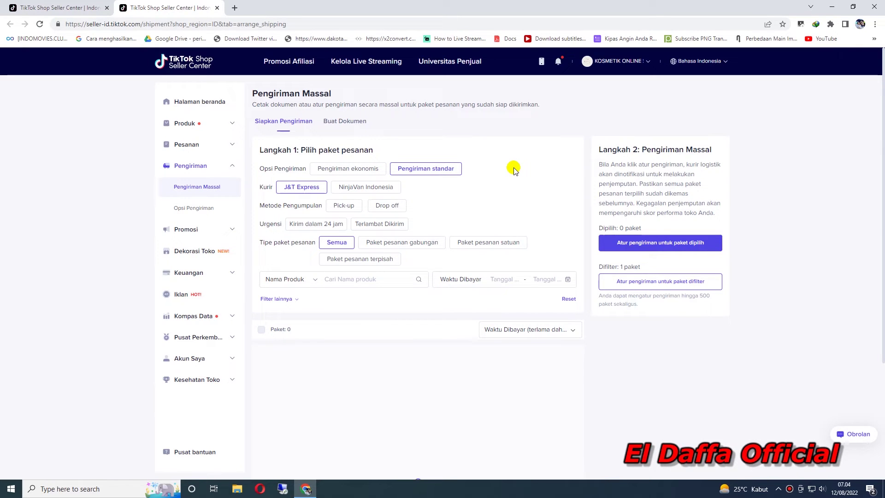
pyautogui.scroll(-1, 515, 170)
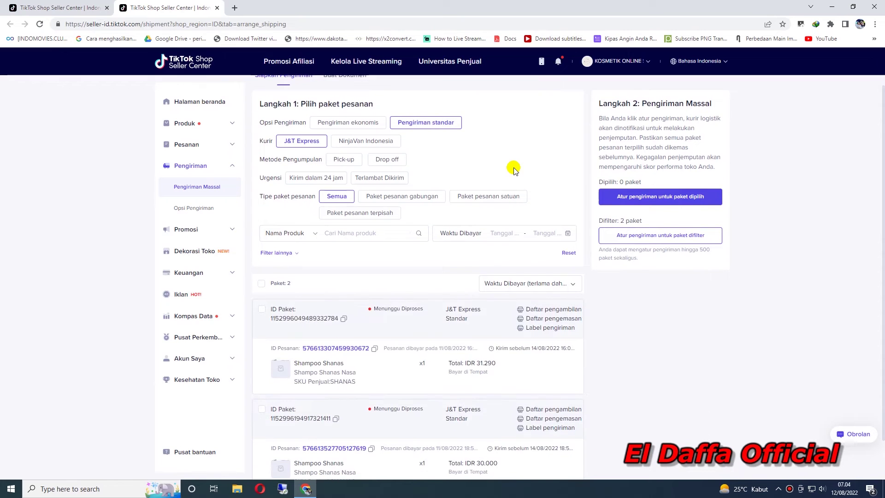
pyautogui.scroll(-1, 516, 167)
pyautogui.scroll(2, 516, 167)
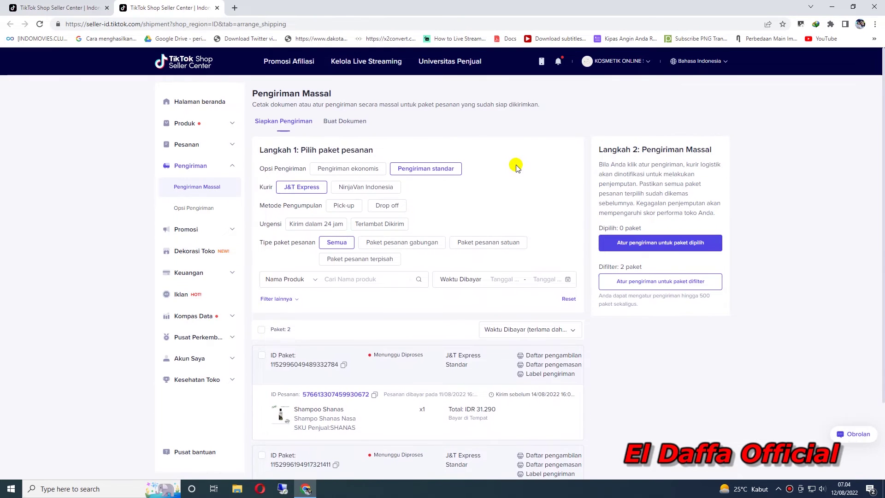
pyautogui.scroll(-2, 516, 168)
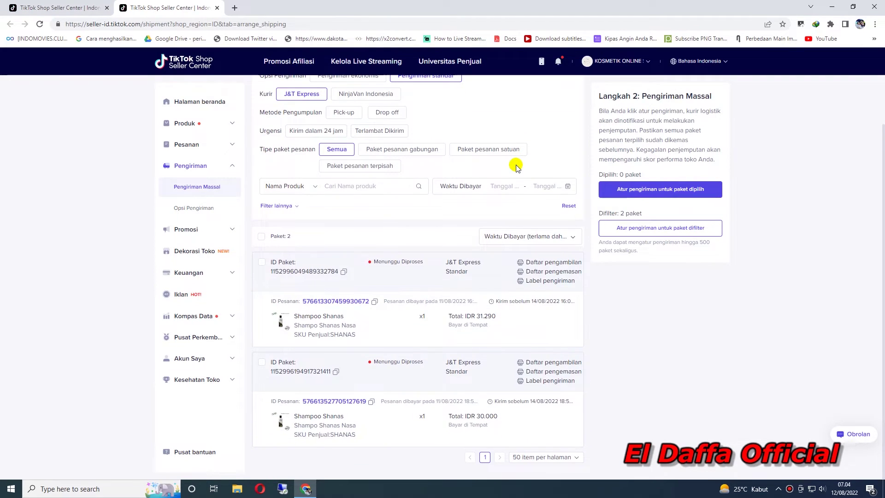
pyautogui.scroll(2, 516, 168)
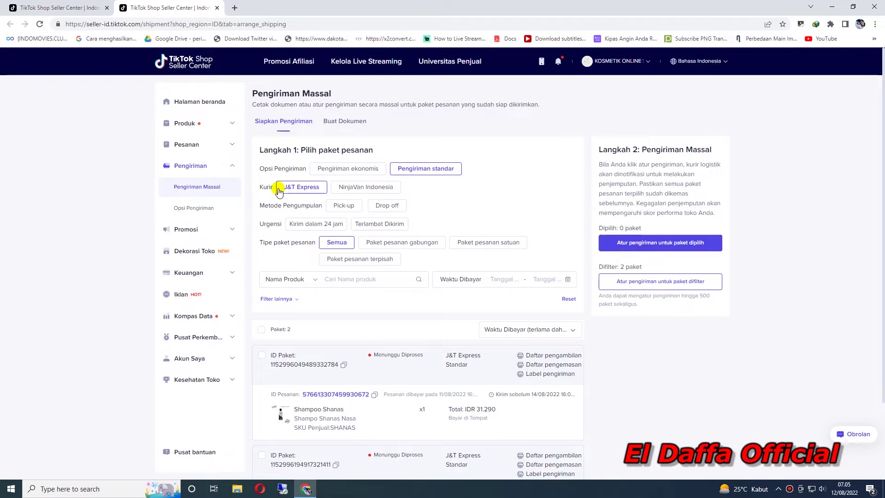
pyautogui.scroll(-2, 305, 221)
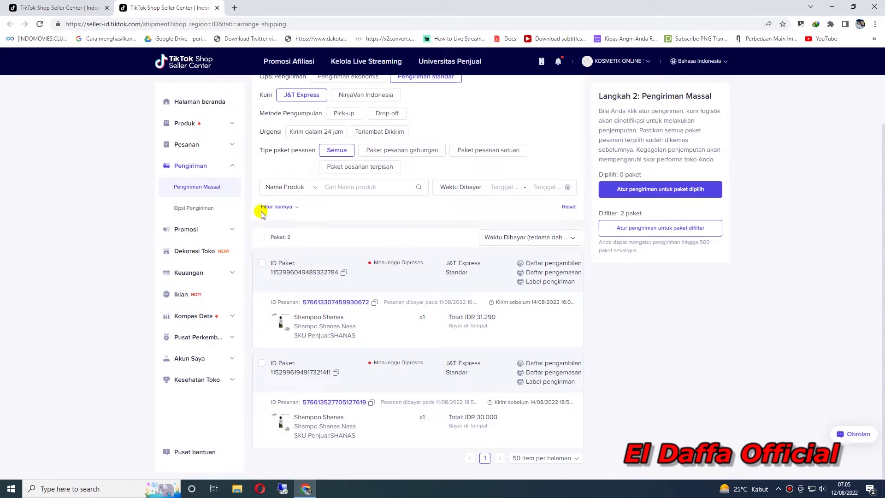
pyautogui.scroll(-1, 304, 234)
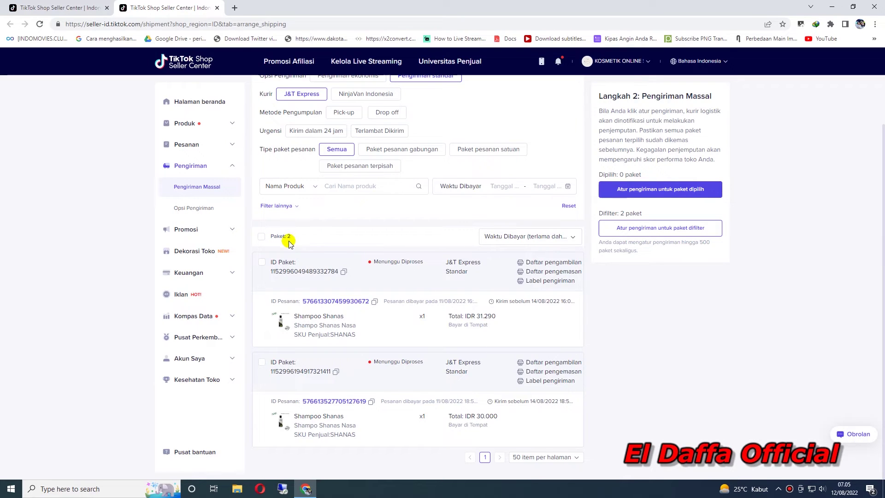
# Select all listed packages and arrange their J&T Express shipment with the Drop off collection method
pyautogui.click(262, 237)
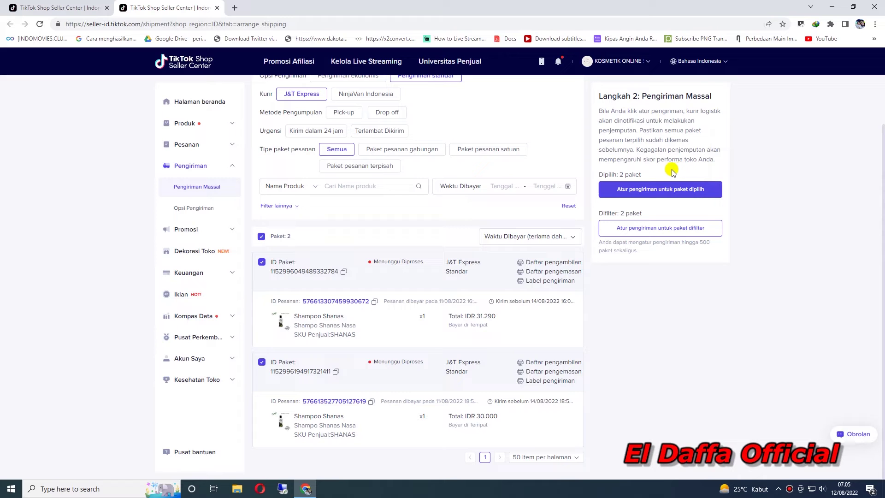
pyautogui.click(661, 190)
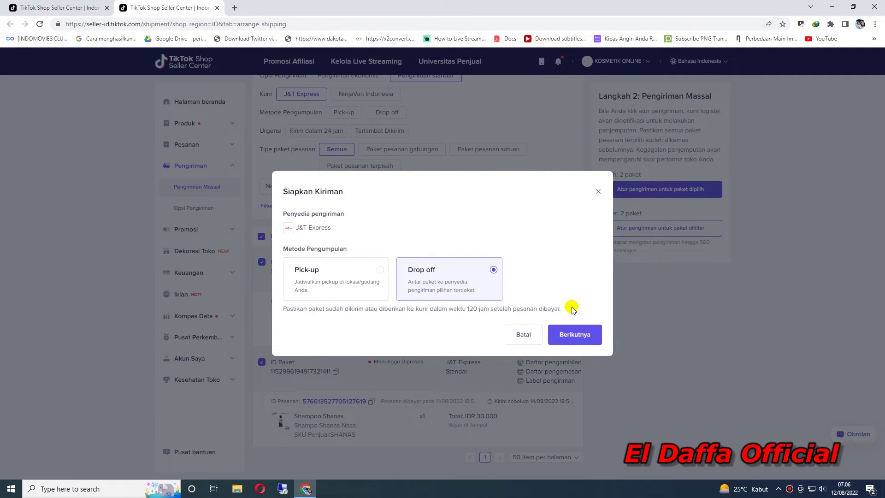
pyautogui.click(574, 335)
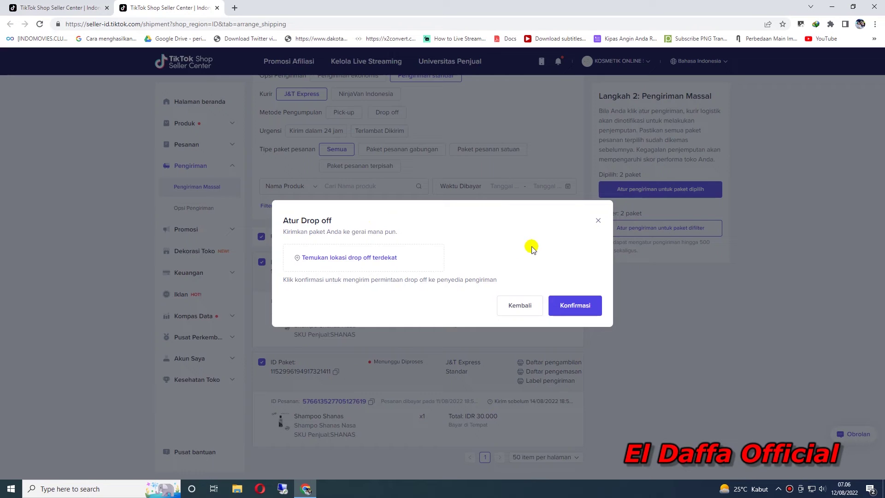
pyautogui.click(579, 309)
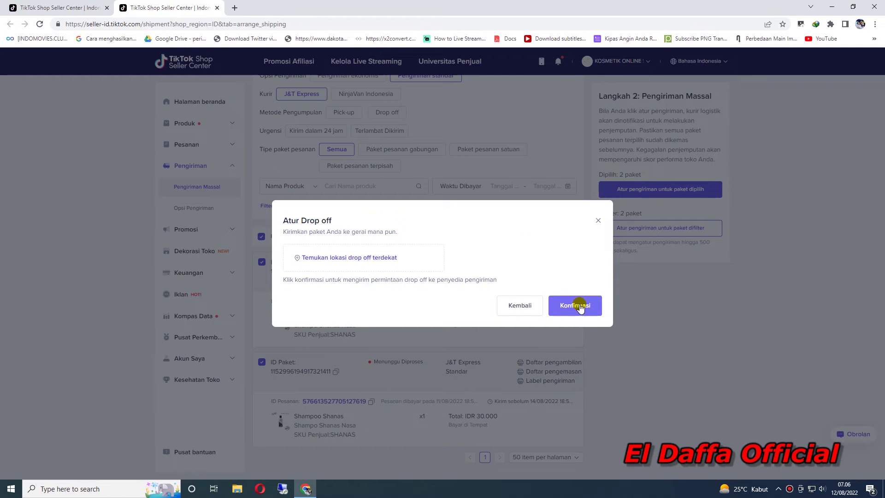
pyautogui.click(579, 307)
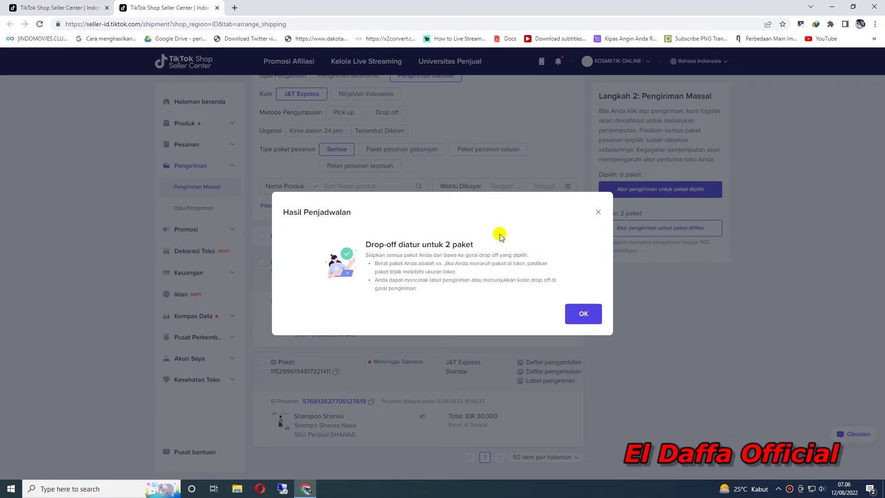
pyautogui.click(590, 312)
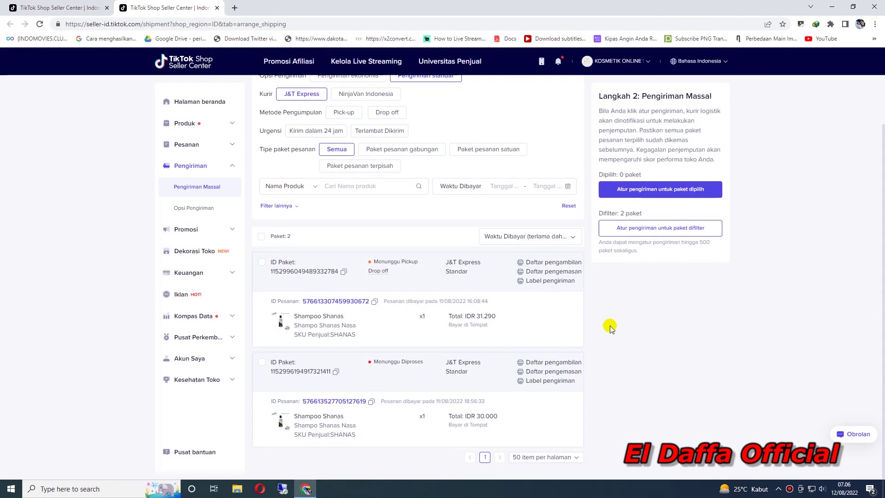
# In Buat Dokumen, filter by Pengiriman standar and select all listed packages for document printing
pyautogui.scroll(1, 709, 370)
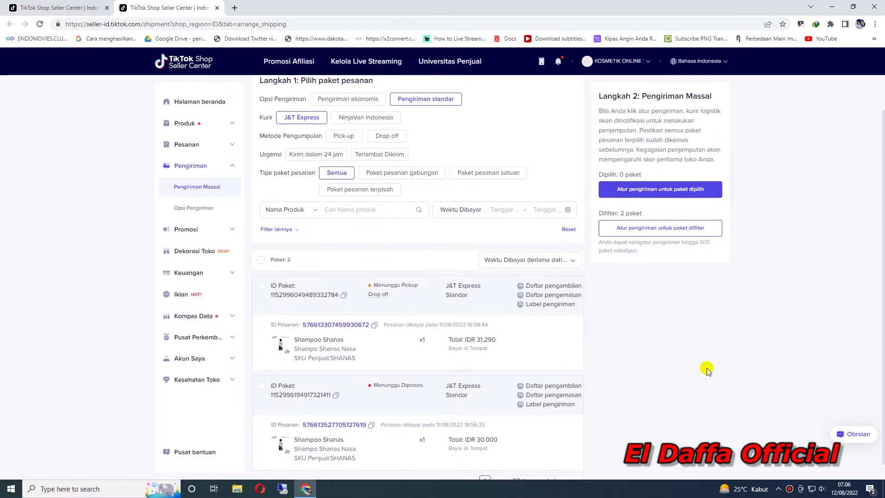
pyautogui.scroll(1, 708, 370)
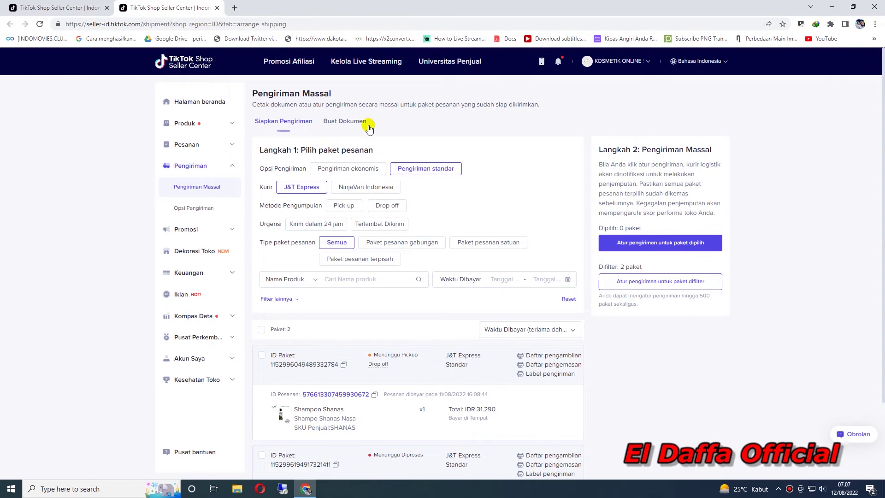
pyautogui.click(342, 121)
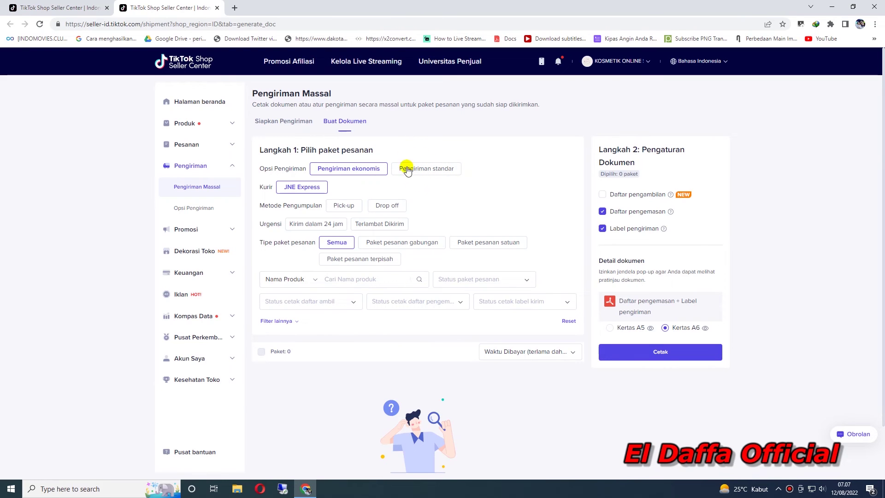
pyautogui.click(427, 171)
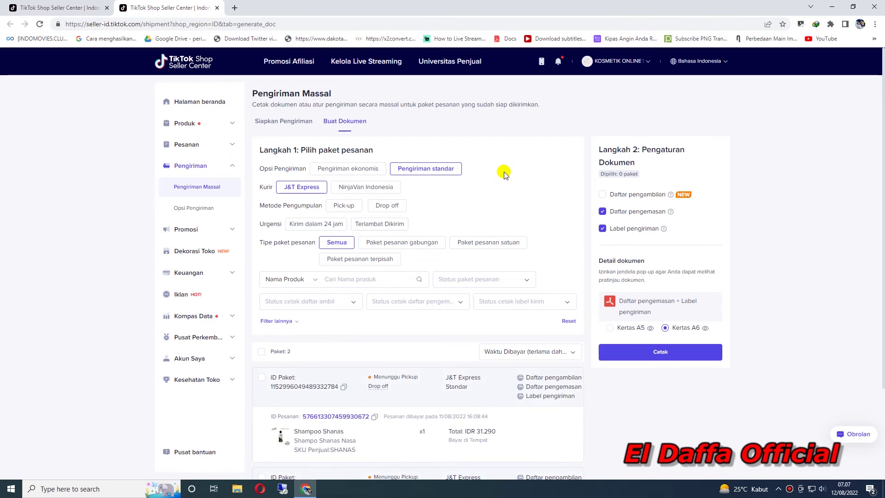
pyautogui.scroll(-3, 504, 173)
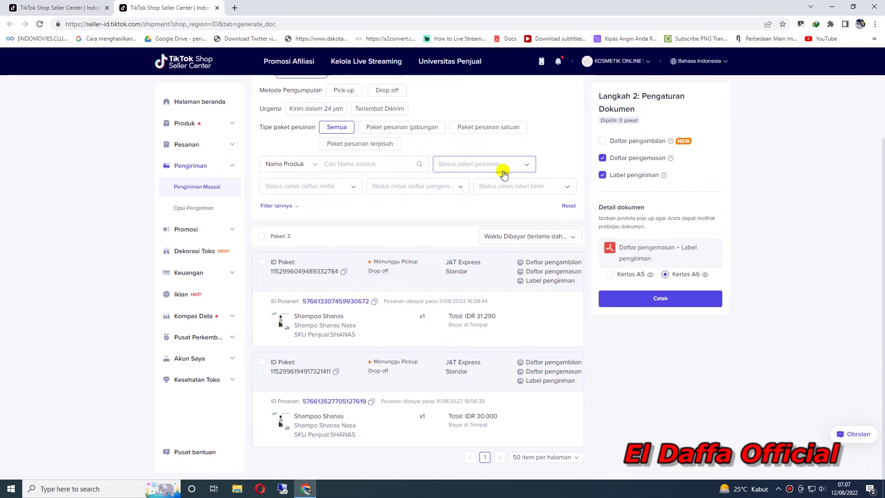
pyautogui.click(261, 237)
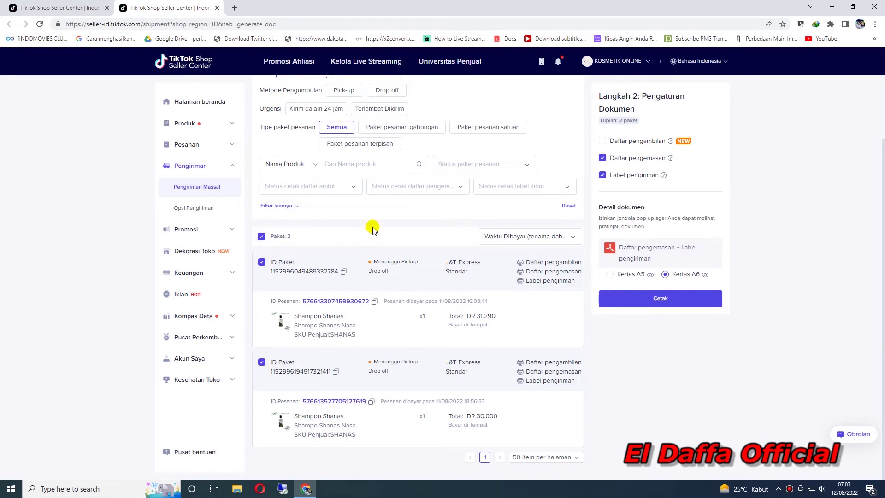
pyautogui.scroll(2, 382, 251)
pyautogui.scroll(1, 388, 250)
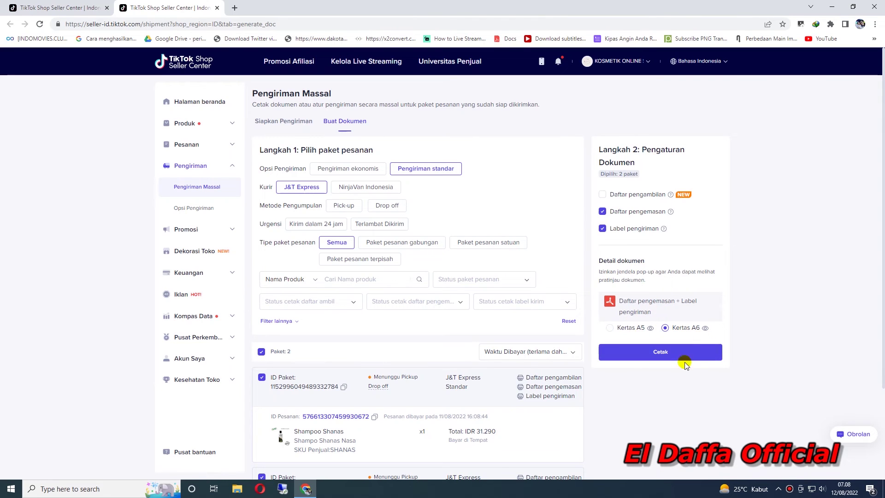
# Generate the packing list and shipping labels on A6 paper and print all pages on the ZDesigner GC420t printer
pyautogui.click(662, 355)
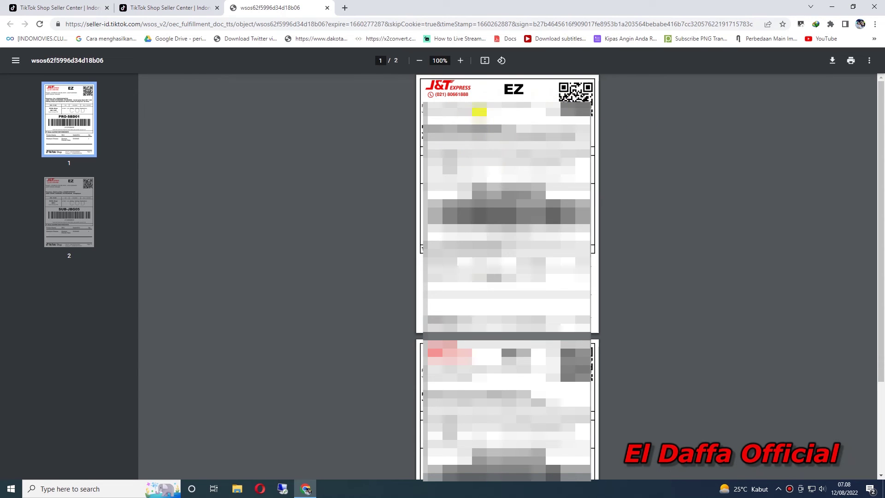
pyautogui.doubleClick(479, 111)
pyautogui.click(480, 112)
pyautogui.click(855, 59)
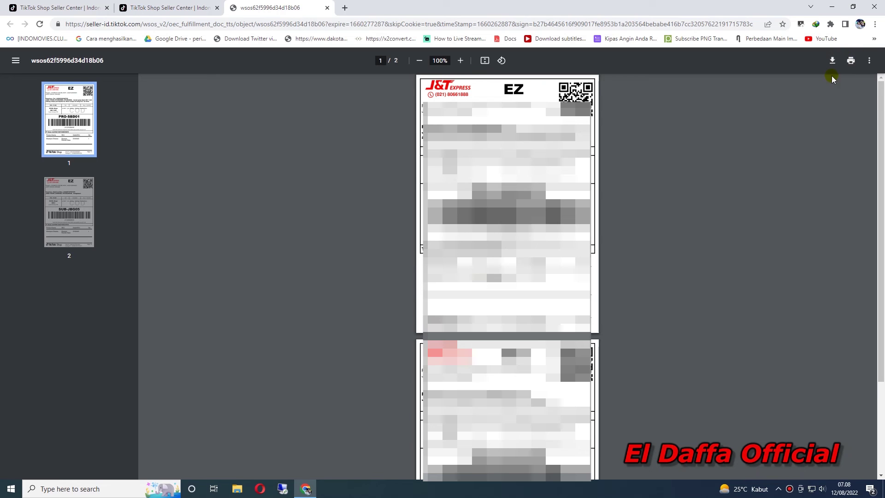
pyautogui.click(851, 60)
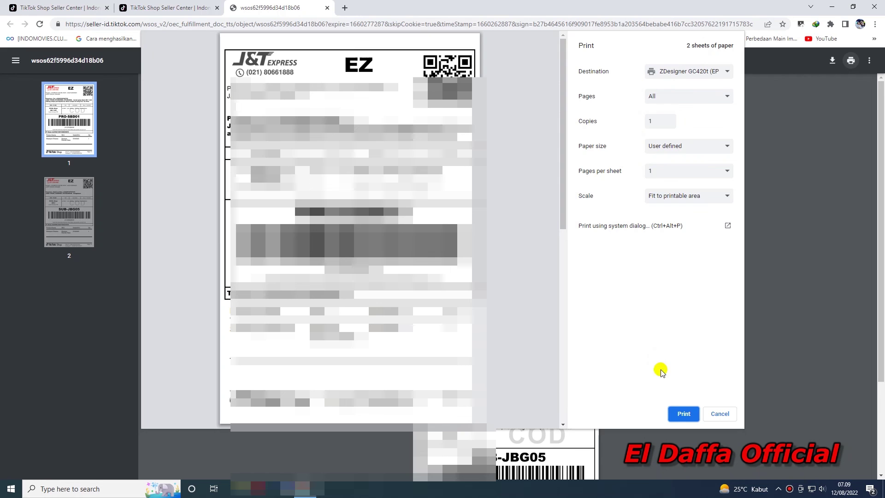
pyautogui.click(684, 414)
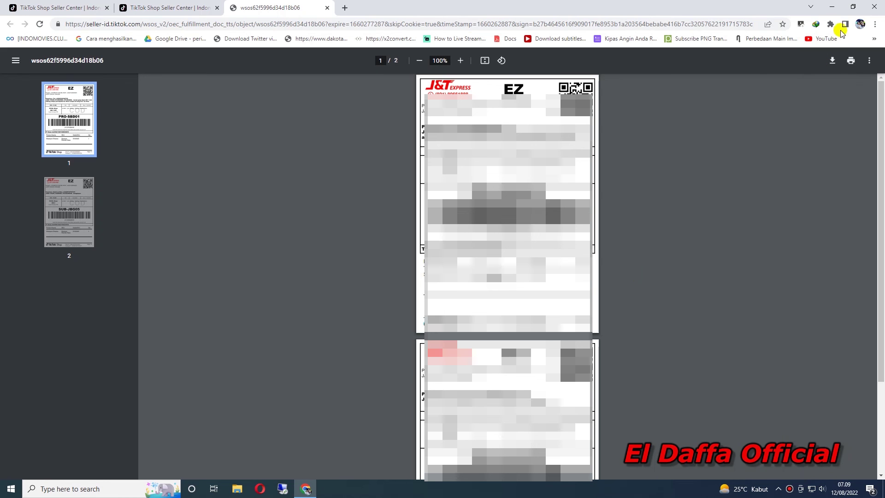
# Minimize the browser window and refresh the desktop
pyautogui.click(832, 7)
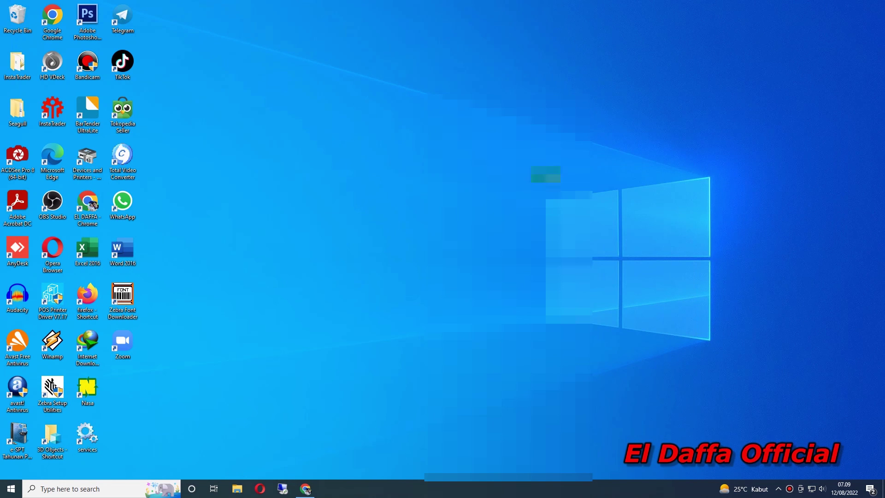
pyautogui.rightClick(307, 145)
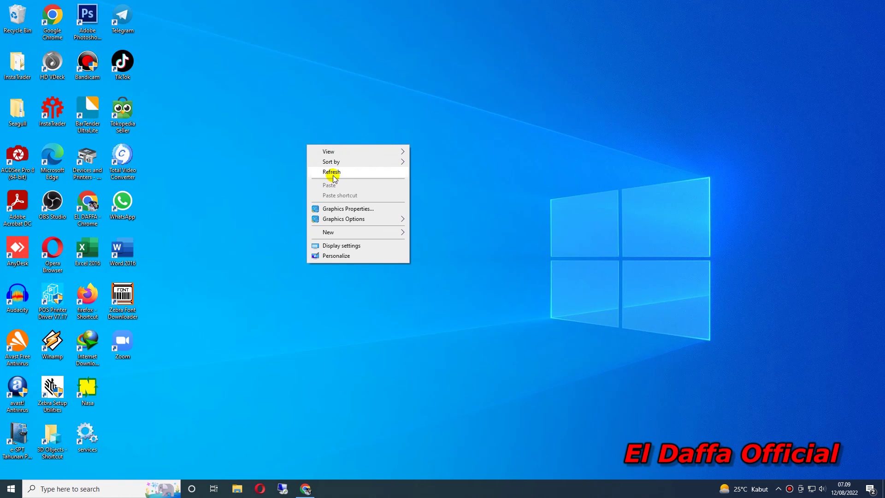
pyautogui.click(333, 174)
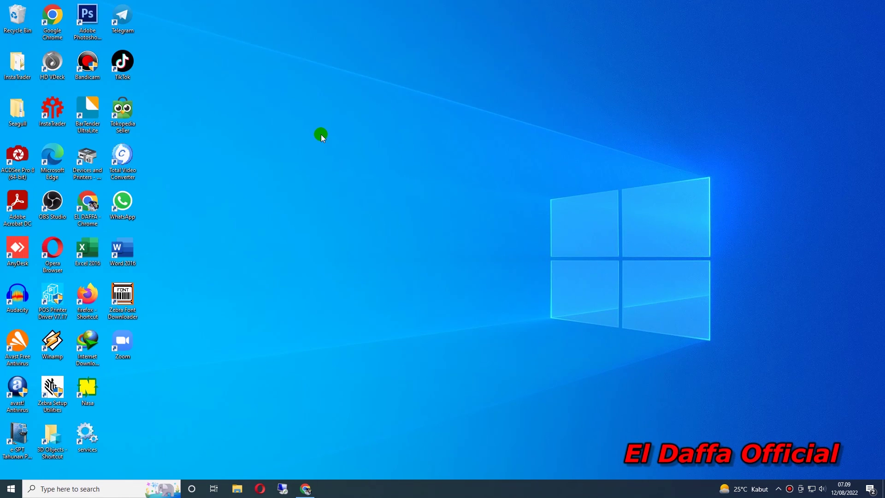
pyautogui.rightClick(321, 134)
pyautogui.click(352, 164)
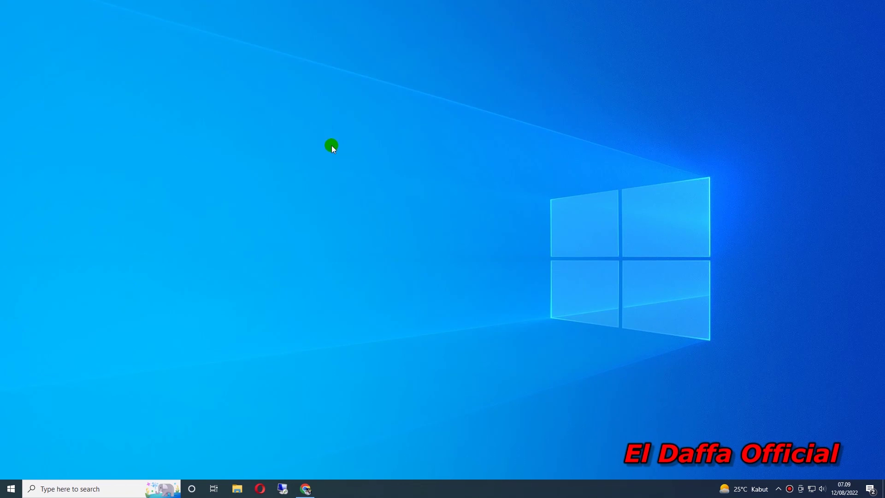